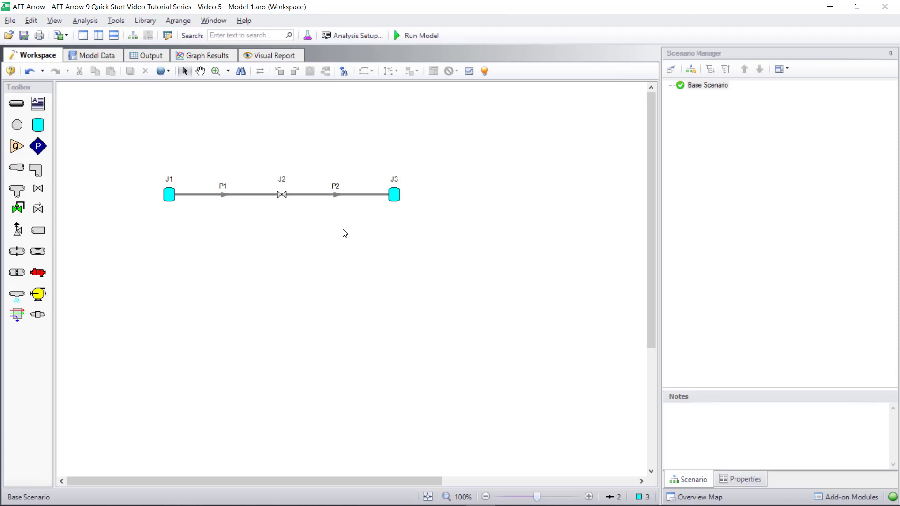
- Run the two-pipe model so the solver completes its calculations in 11 iterations
{"action": "left_click", "coordinate": [417, 36]}
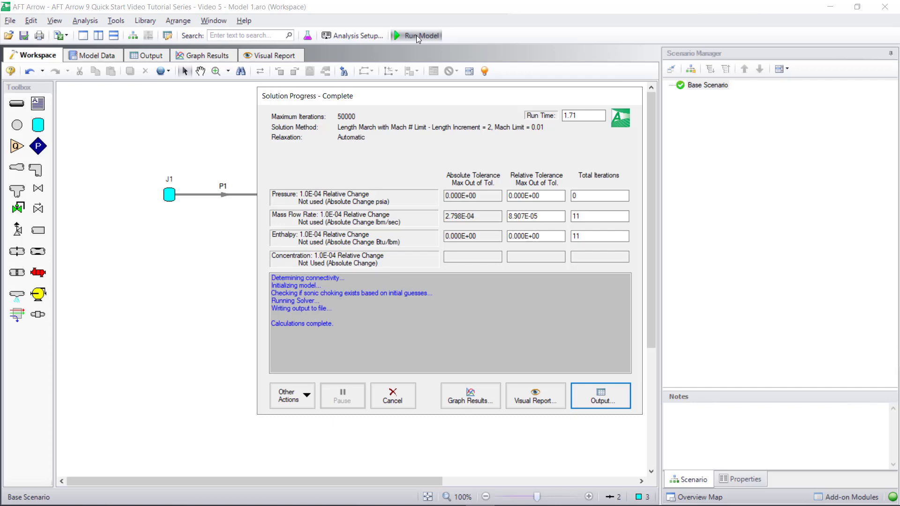
- Set up a Quick and Simple profile graph of Pressure Static covering pipes 1 and 2
{"action": "left_click", "coordinate": [463, 390]}
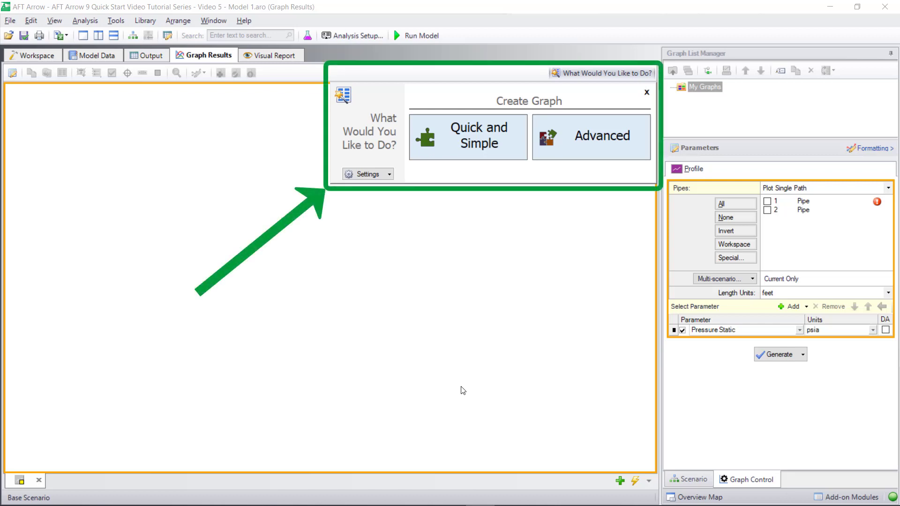
{"action": "left_click", "coordinate": [447, 154]}
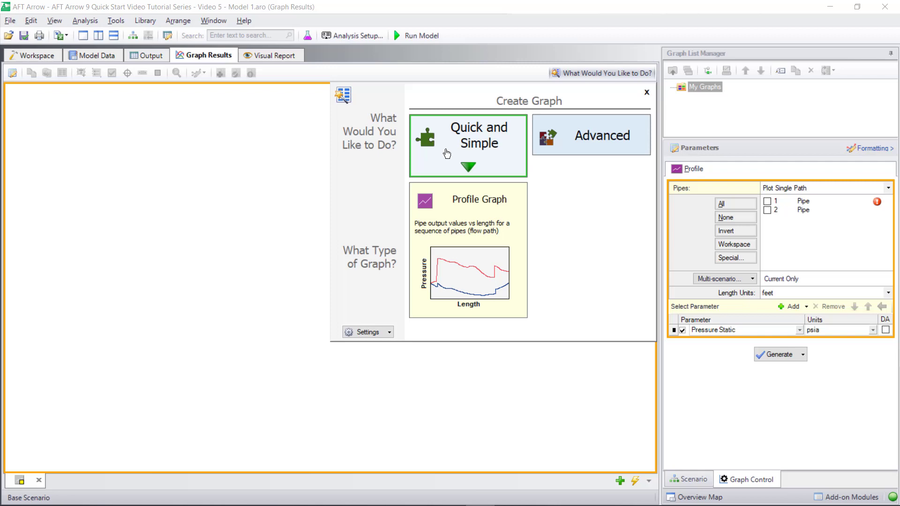
{"action": "left_click", "coordinate": [448, 203]}
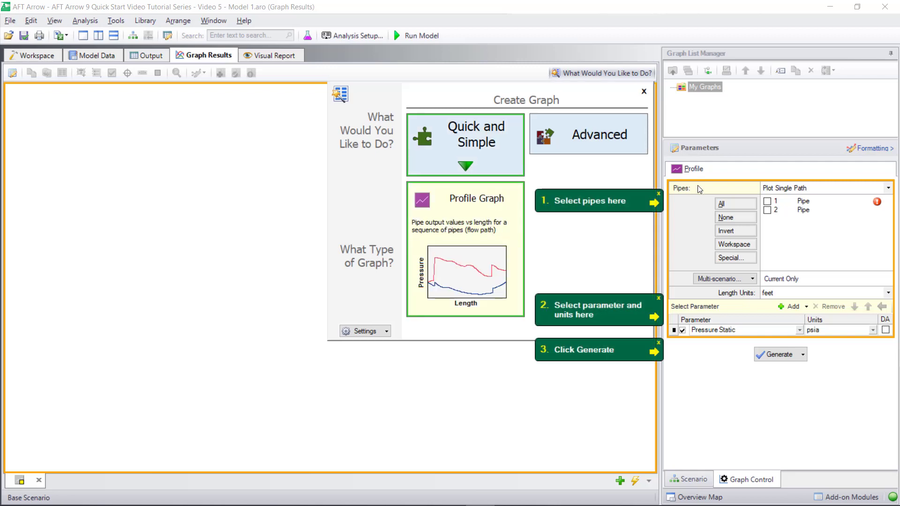
{"action": "left_click", "coordinate": [723, 205]}
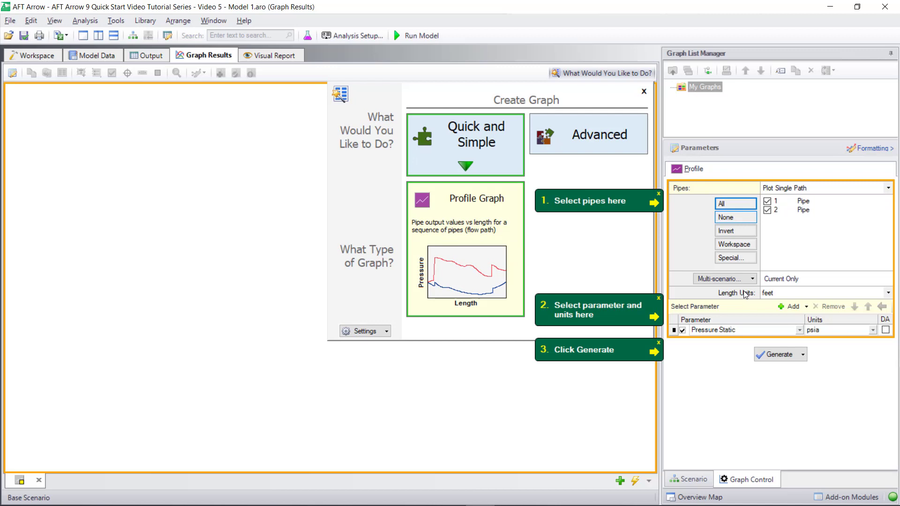
- Generate the Pressure Static vs. Flow Length profile and toggle its curve off and back on
{"action": "left_click", "coordinate": [768, 354]}
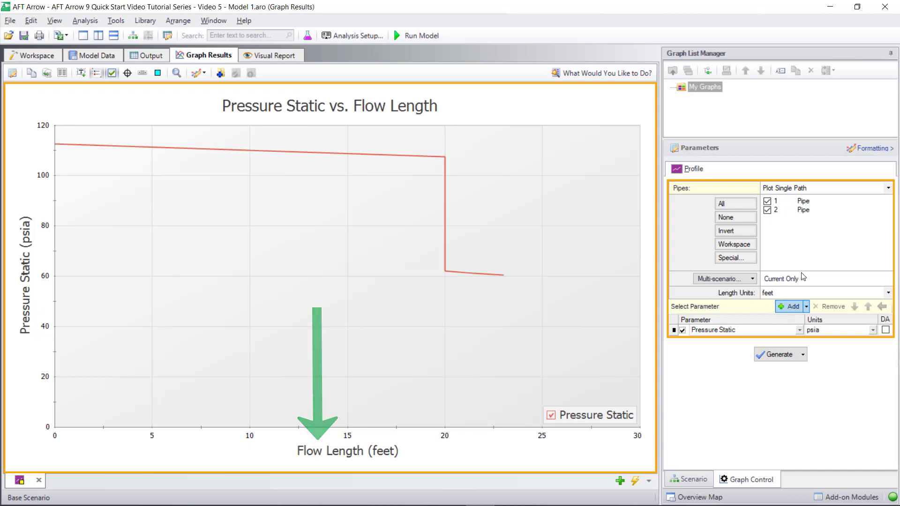
{"action": "left_click", "coordinate": [868, 149]}
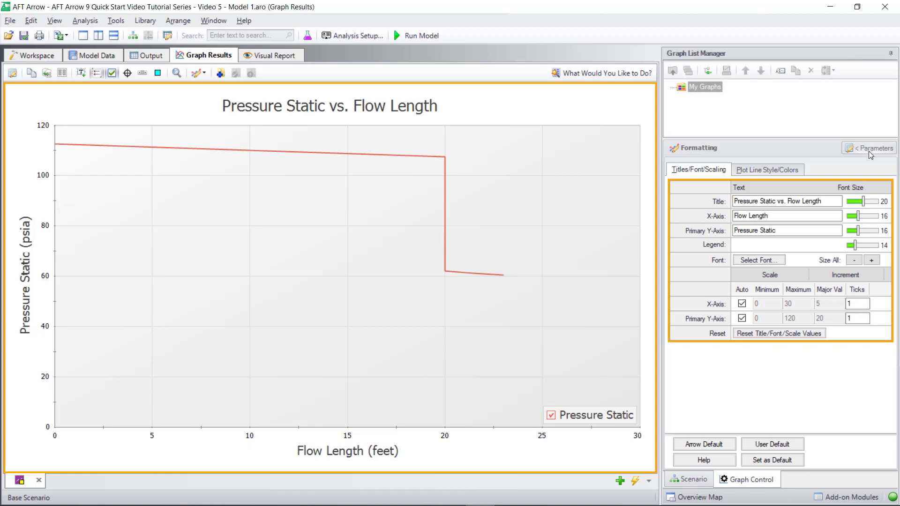
{"action": "left_click", "coordinate": [868, 150]}
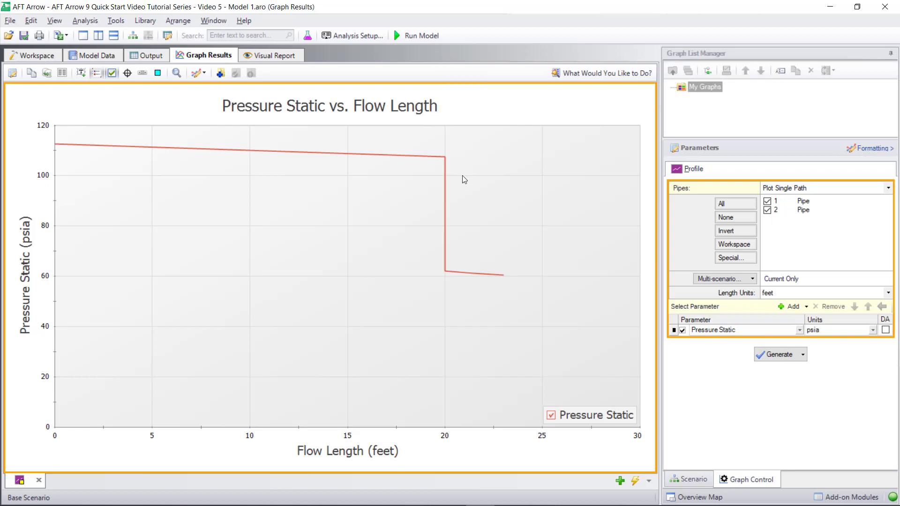
{"action": "left_click", "coordinate": [551, 415]}
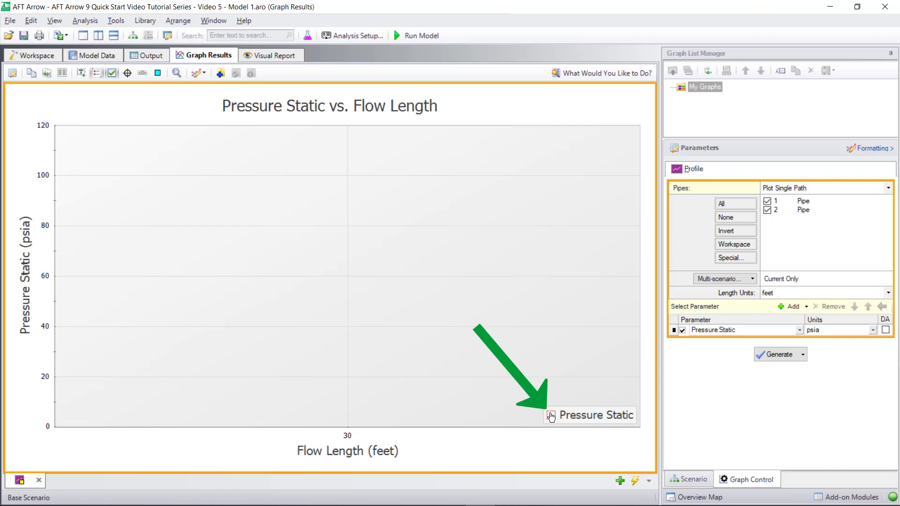
{"action": "left_click", "coordinate": [552, 415]}
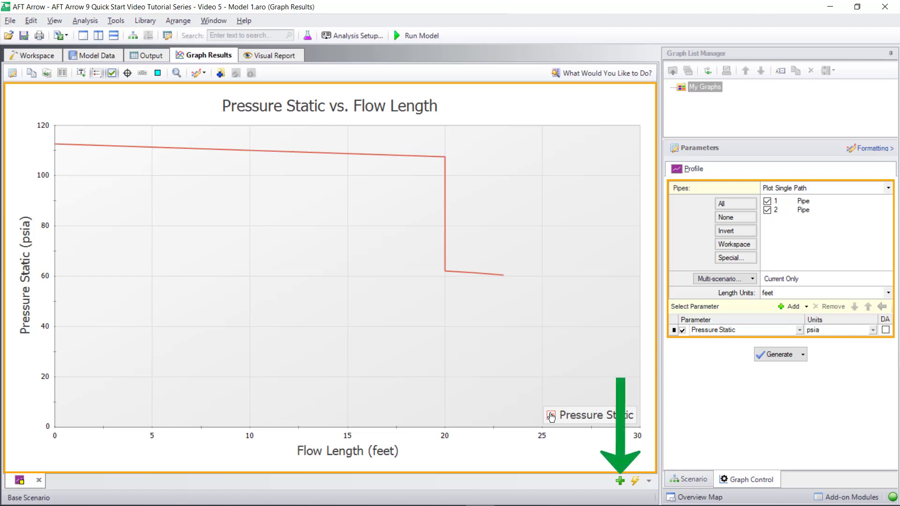
- In a new graph, plot Pressure Stagnation on a secondary y-axis beside Pressure Static
{"action": "left_click", "coordinate": [621, 482]}
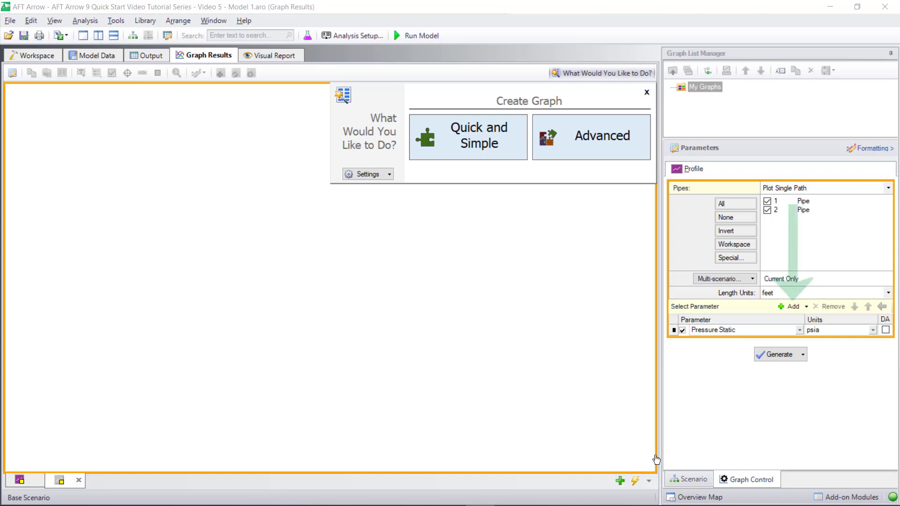
{"action": "left_click", "coordinate": [788, 307]}
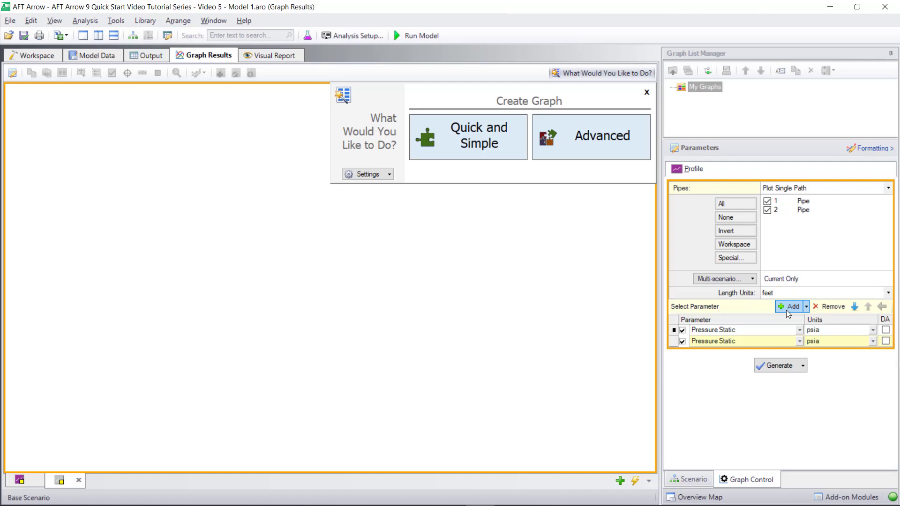
{"action": "left_click", "coordinate": [800, 341]}
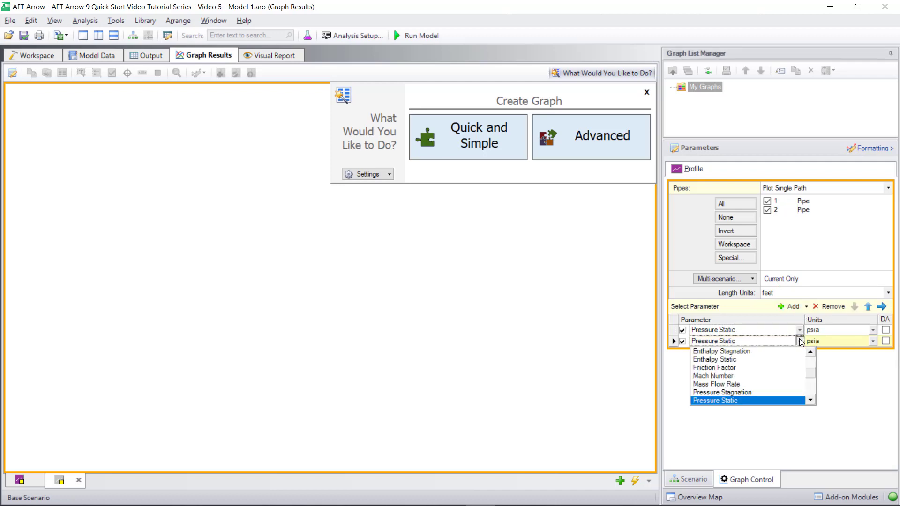
{"action": "left_click", "coordinate": [749, 393]}
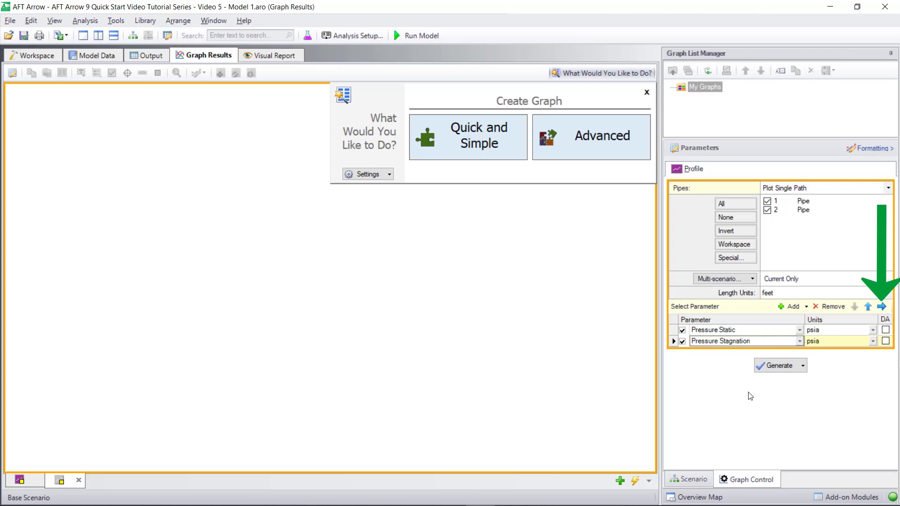
{"action": "left_click", "coordinate": [882, 307]}
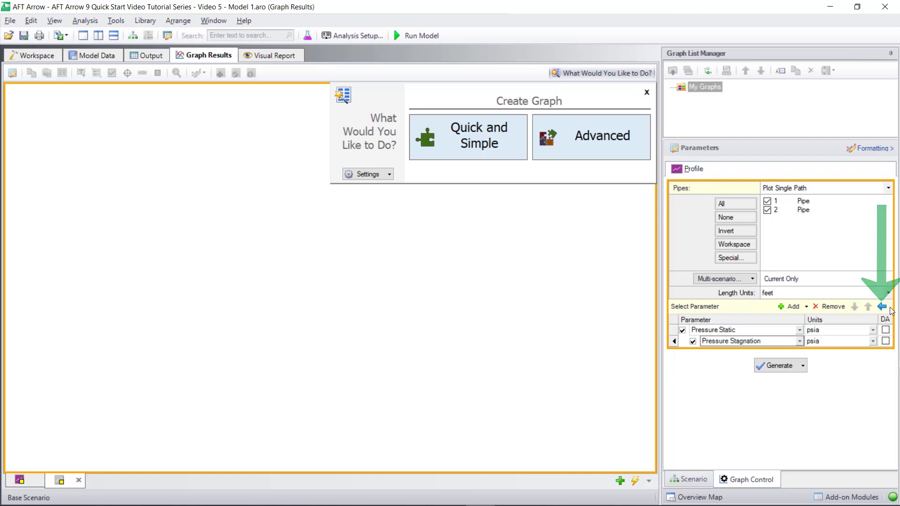
{"action": "left_click", "coordinate": [784, 366]}
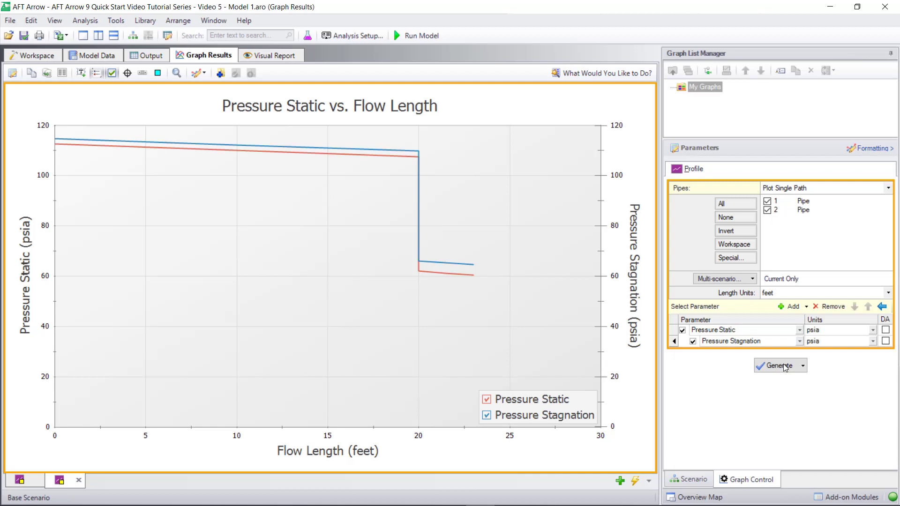
- Add Velocity as a third parameter and regenerate, stacking a velocity plot below
{"action": "left_click", "coordinate": [794, 313]}
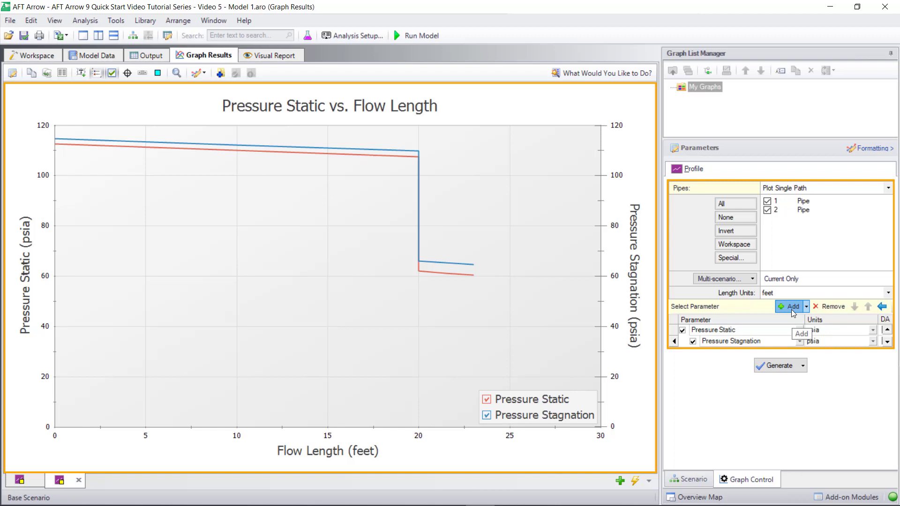
{"action": "left_click", "coordinate": [799, 353]}
{"action": "scroll", "coordinate": [796, 376], "scroll_direction": "down", "scroll_amount": 2}
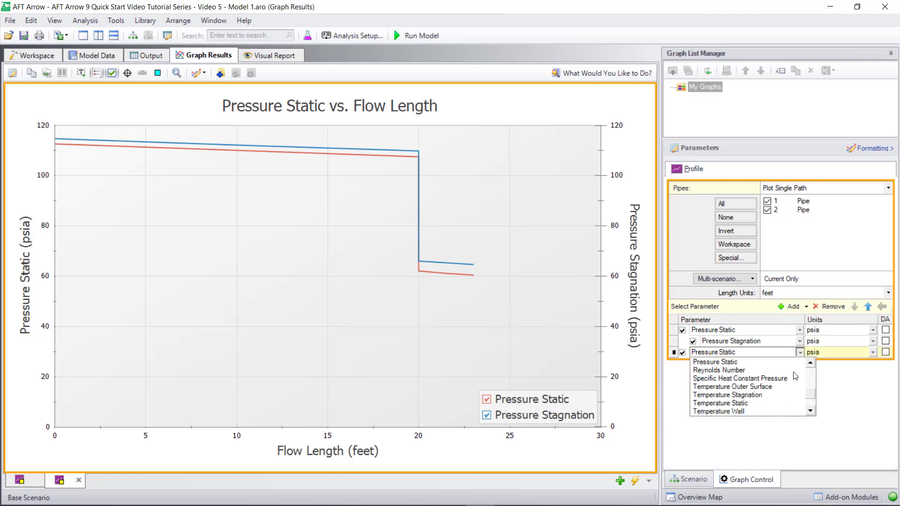
{"action": "scroll", "coordinate": [795, 376], "scroll_direction": "down", "scroll_amount": 1}
{"action": "left_click", "coordinate": [753, 396]}
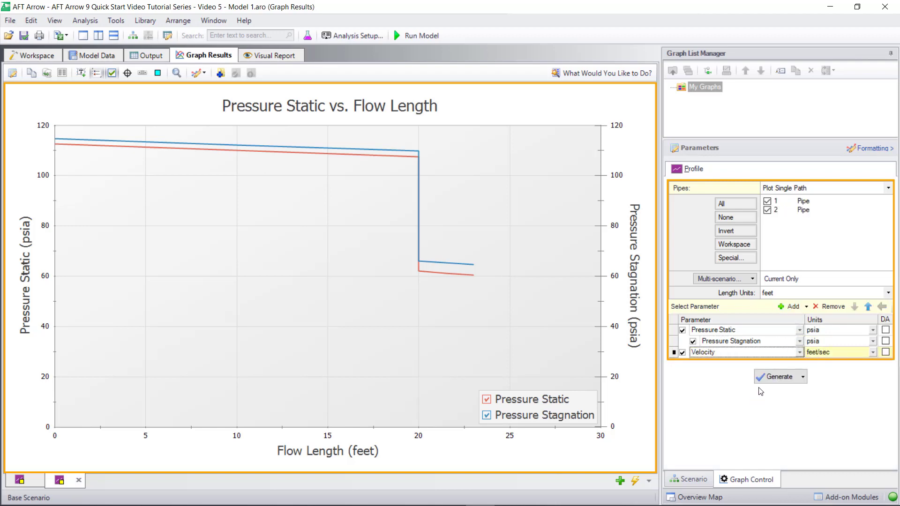
{"action": "left_click", "coordinate": [769, 376]}
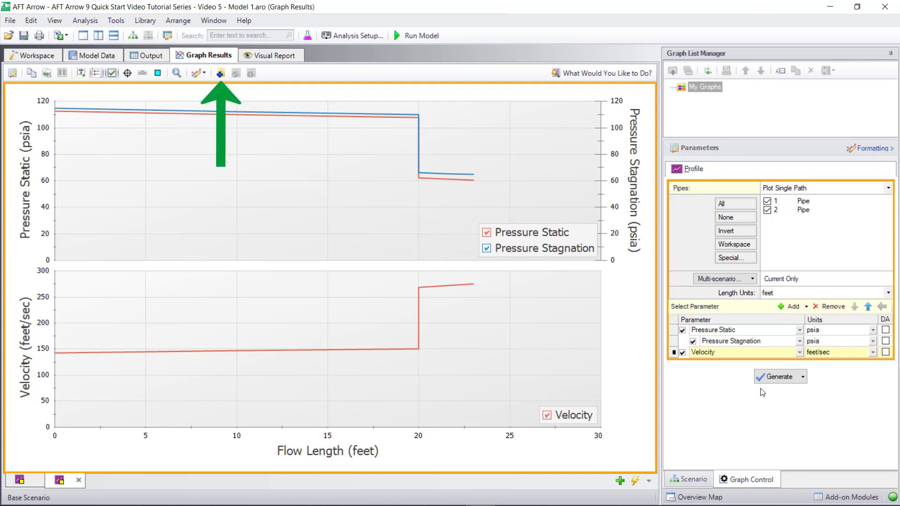
- Add the current graph to the Graph List under the name 'Profile Graph'
{"action": "left_click", "coordinate": [220, 74]}
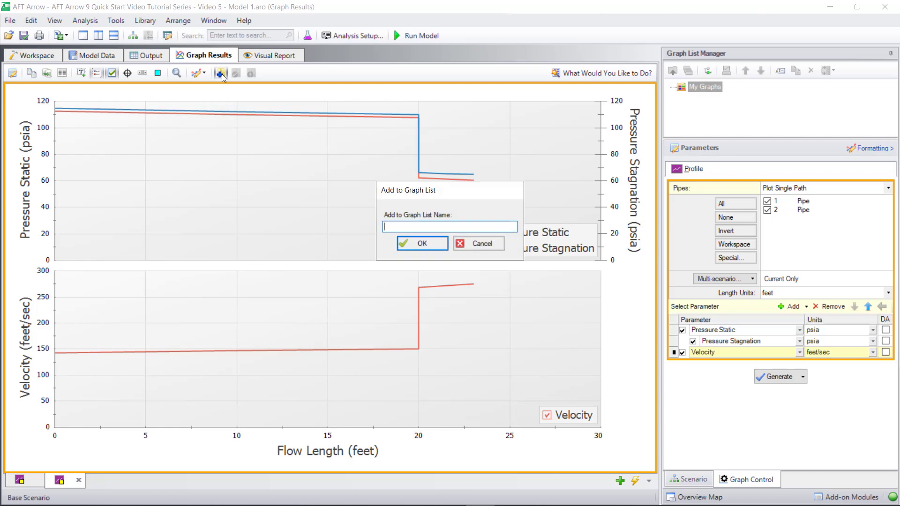
{"action": "type", "text": "Profile Graph"}
{"action": "key", "text": "Return"}
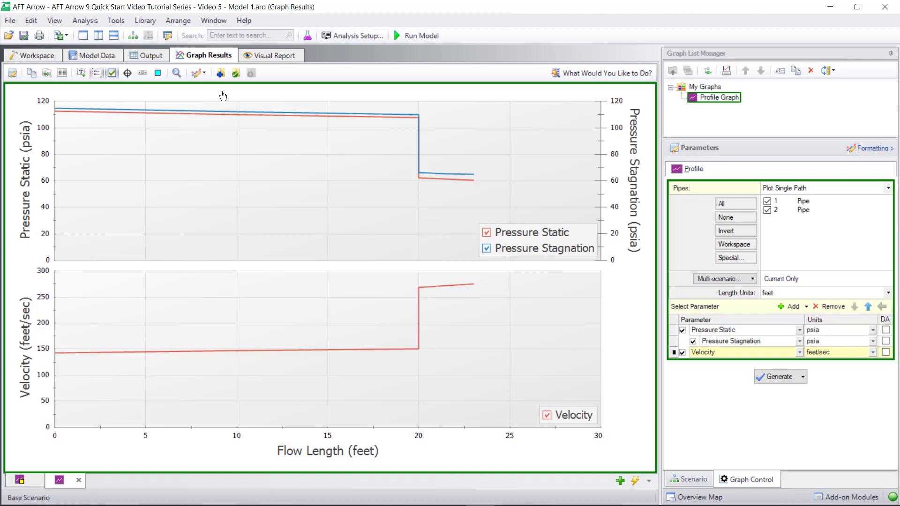
- Show junctions, set Flow Length ticks every 10 feet, update Profile Graph, and save the model
{"action": "left_click", "coordinate": [157, 73]}
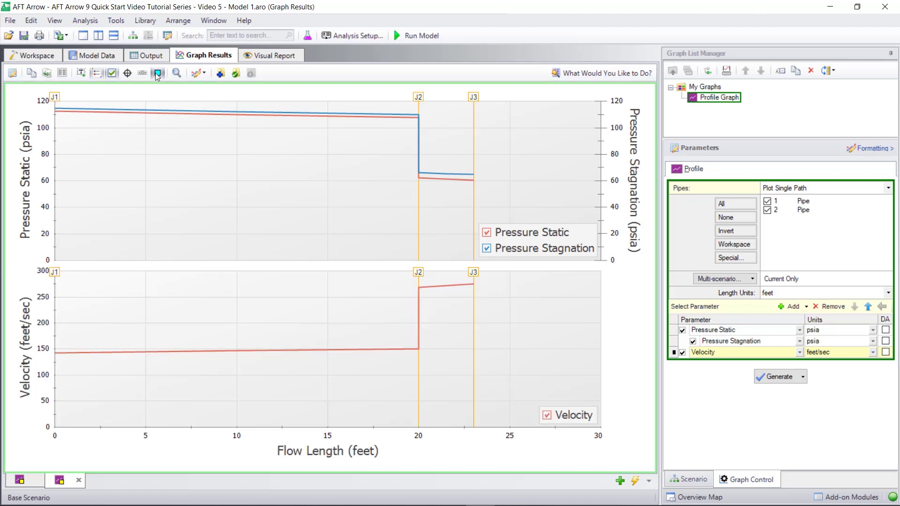
{"action": "left_click", "coordinate": [231, 434]}
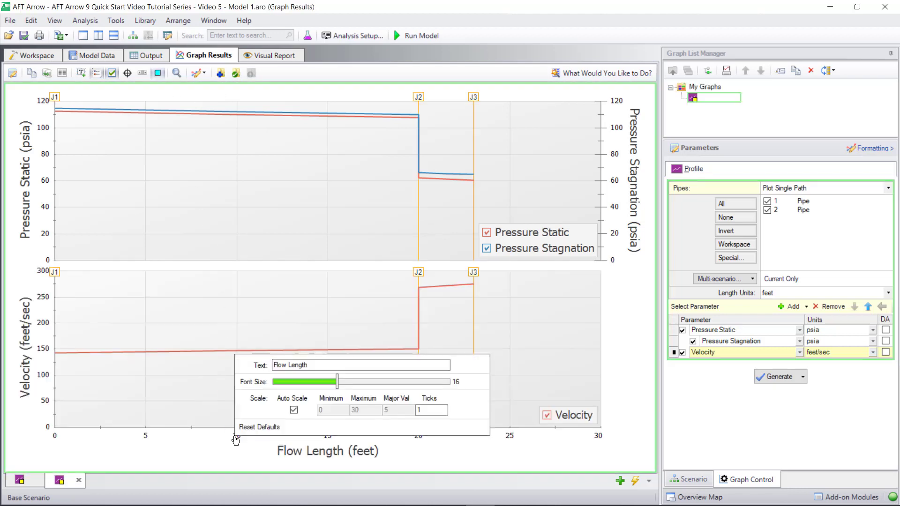
{"action": "left_click", "coordinate": [293, 410]}
{"action": "double_click", "coordinate": [398, 410]}
{"action": "type", "text": "10"}
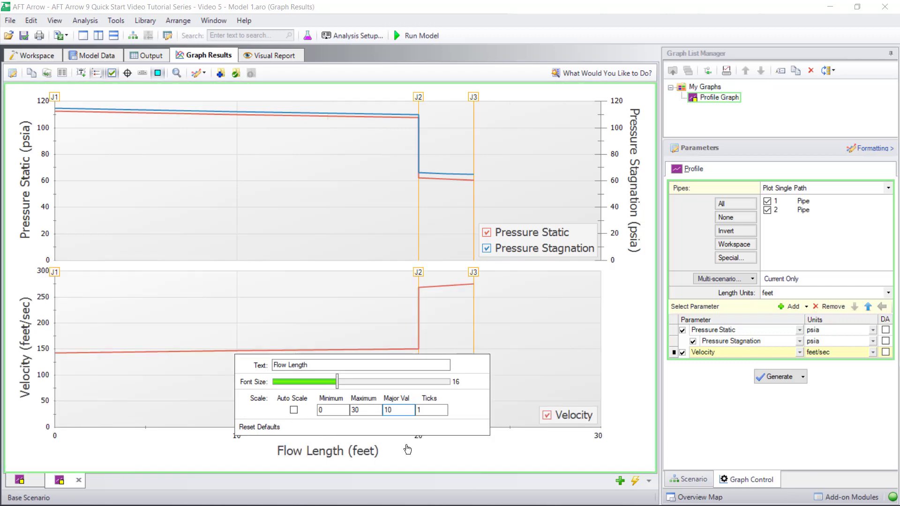
{"action": "left_click", "coordinate": [407, 450]}
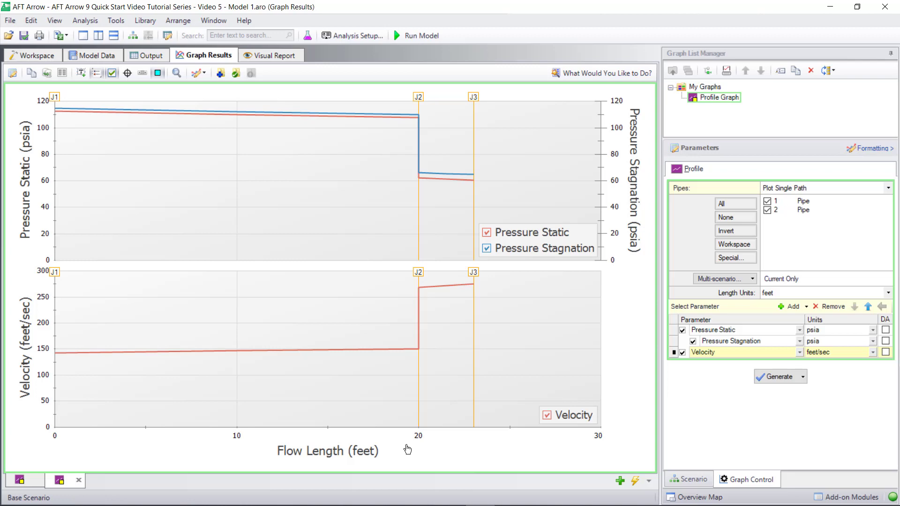
{"action": "left_click", "coordinate": [236, 75]}
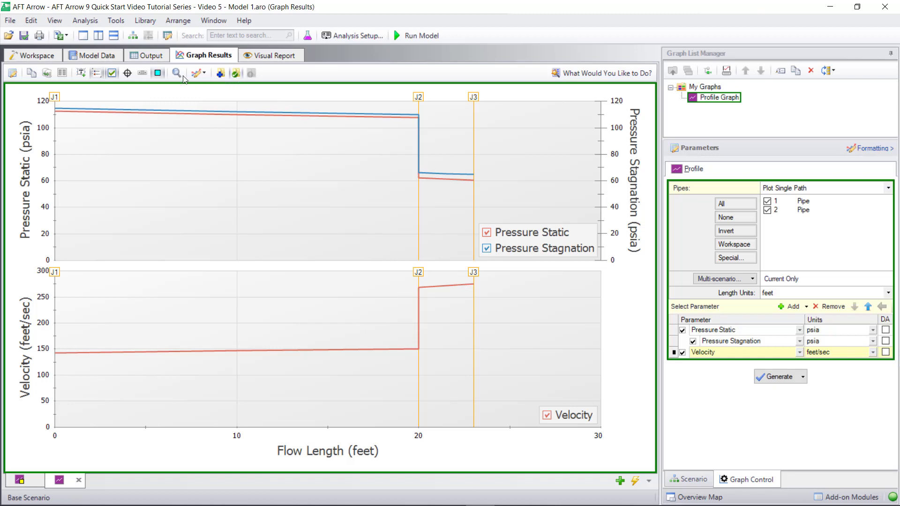
{"action": "left_click", "coordinate": [25, 35]}
- Set tank J1 to 150 psig and 150 deg F, then rerun the model
{"action": "left_click", "coordinate": [37, 56]}
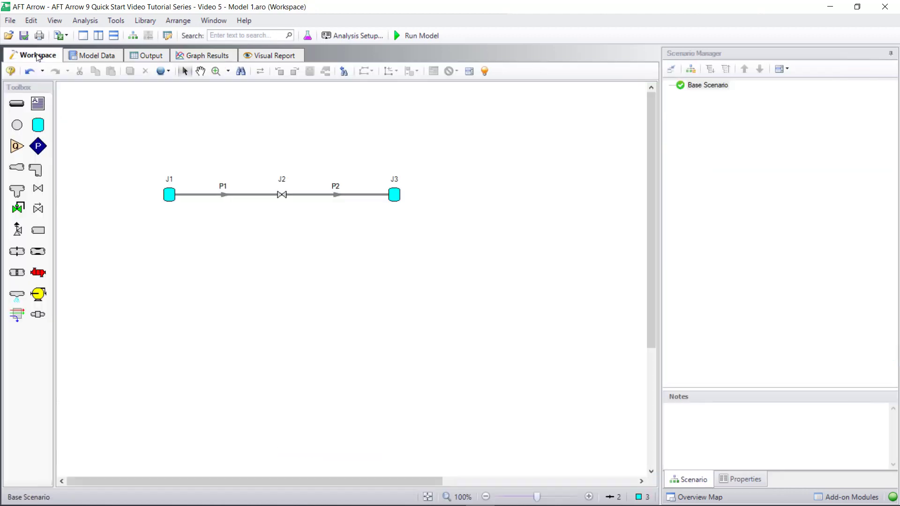
{"action": "left_click", "coordinate": [167, 194]}
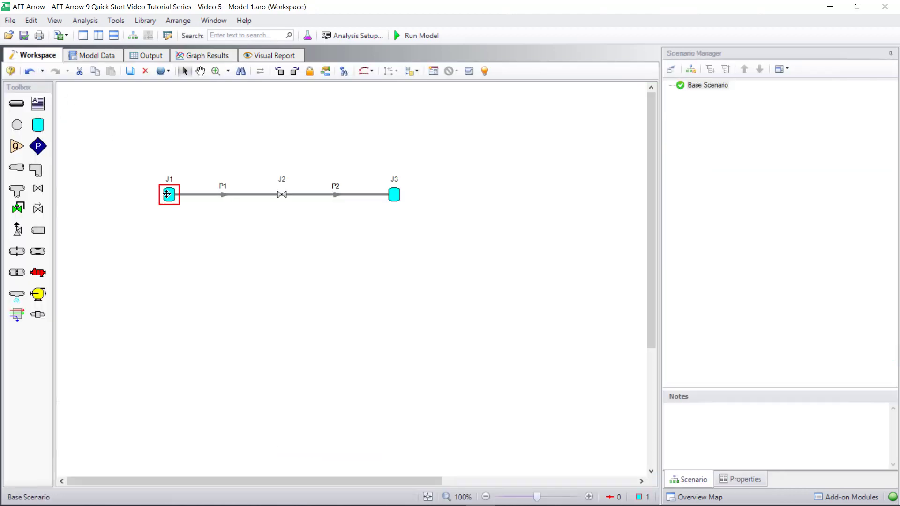
{"action": "double_click", "coordinate": [167, 194]}
{"action": "left_click_drag", "start_coordinate": [313, 207], "coordinate": [285, 222]}
{"action": "type", "text": "150"}
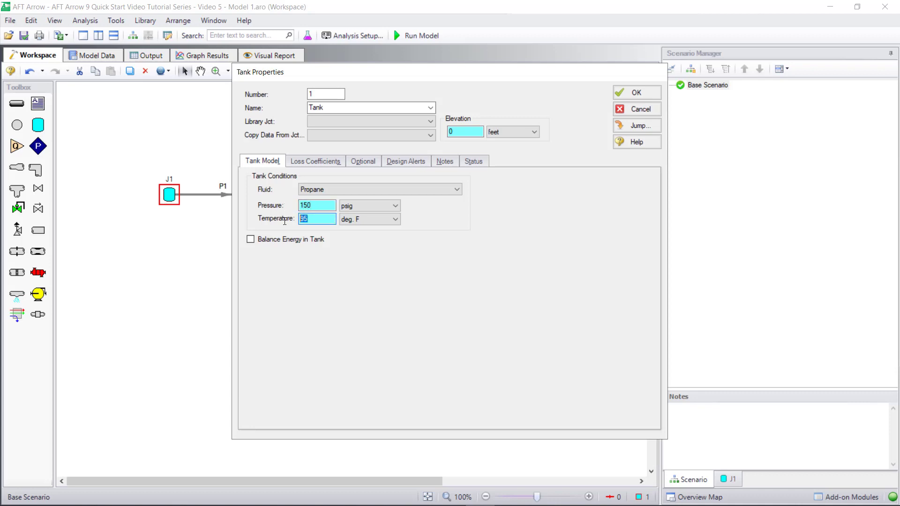
{"action": "type", "text": "150"}
{"action": "left_click", "coordinate": [634, 94]}
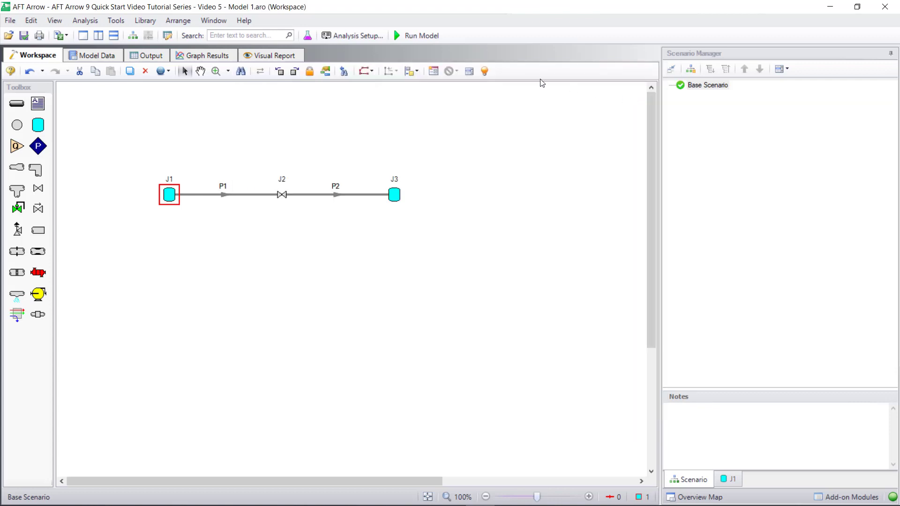
{"action": "left_click", "coordinate": [431, 38]}
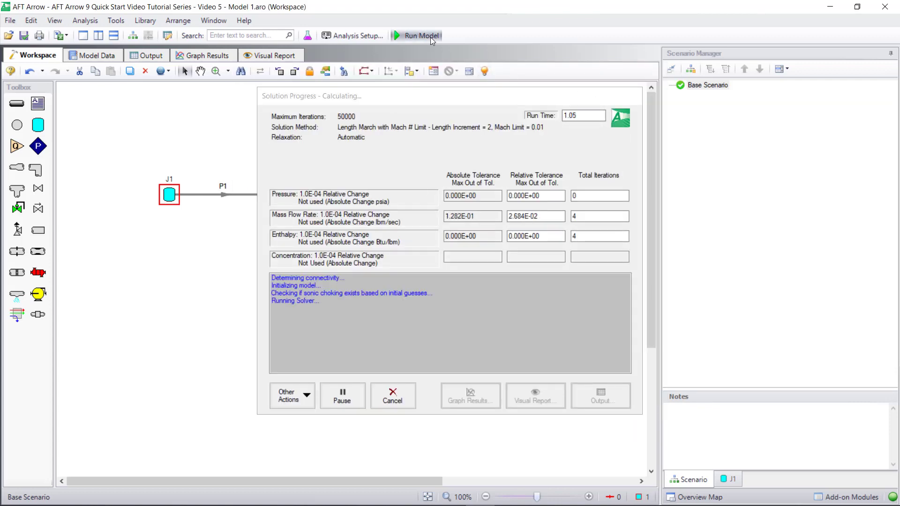
- Open Graph Results and load the saved Profile Graph from My Graphs
{"action": "left_click", "coordinate": [476, 391]}
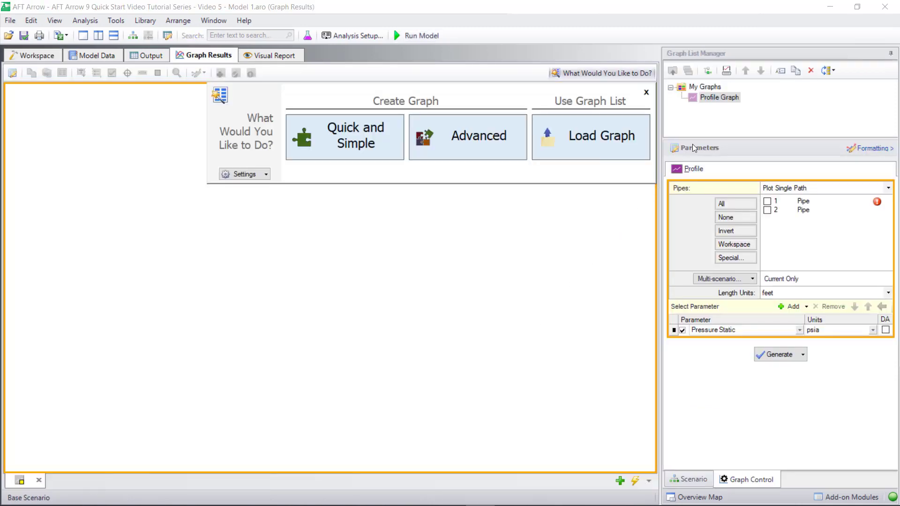
{"action": "double_click", "coordinate": [718, 98]}
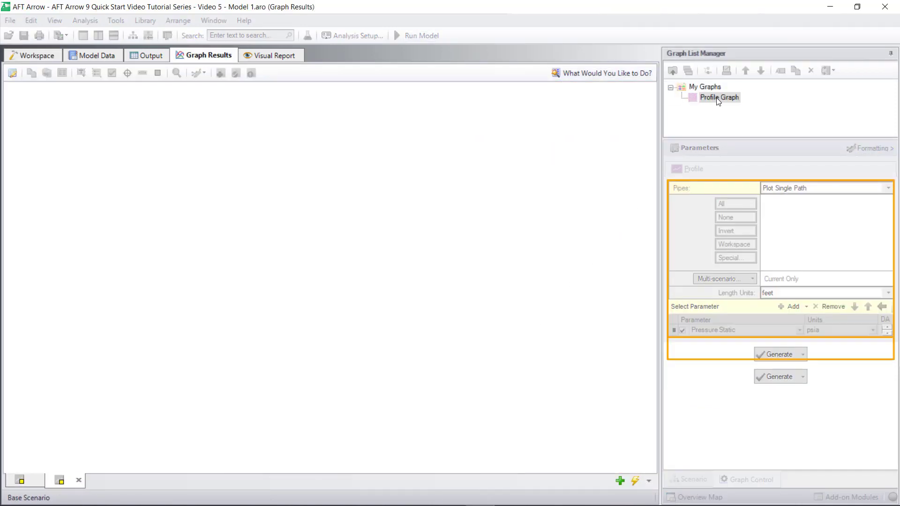